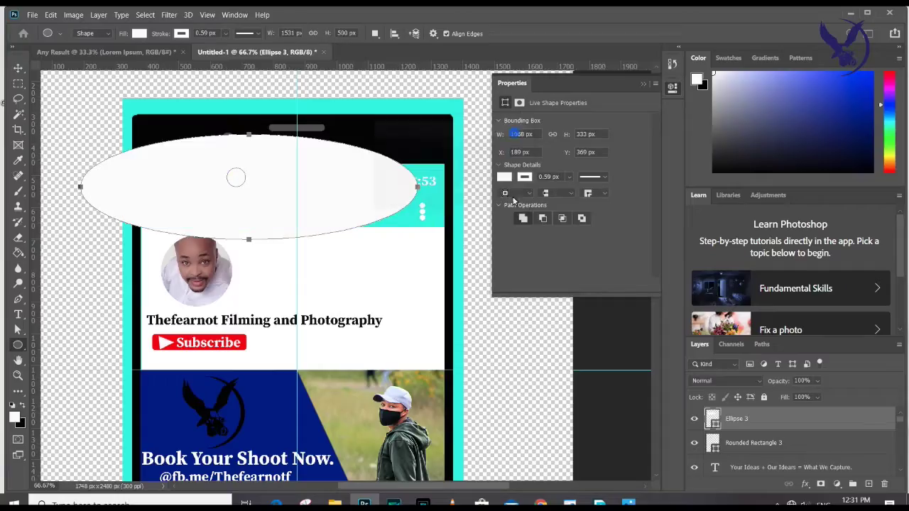
# - Give the circle no fill and thicken its white outline to about 15.6 px
pyautogui.click(139, 34)
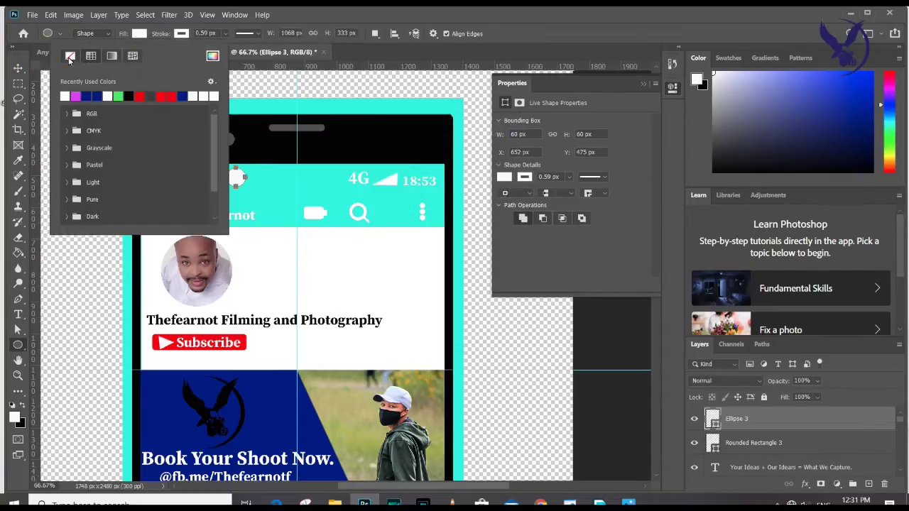
pyautogui.moveTo(225, 34); pyautogui.dragTo(234, 52)
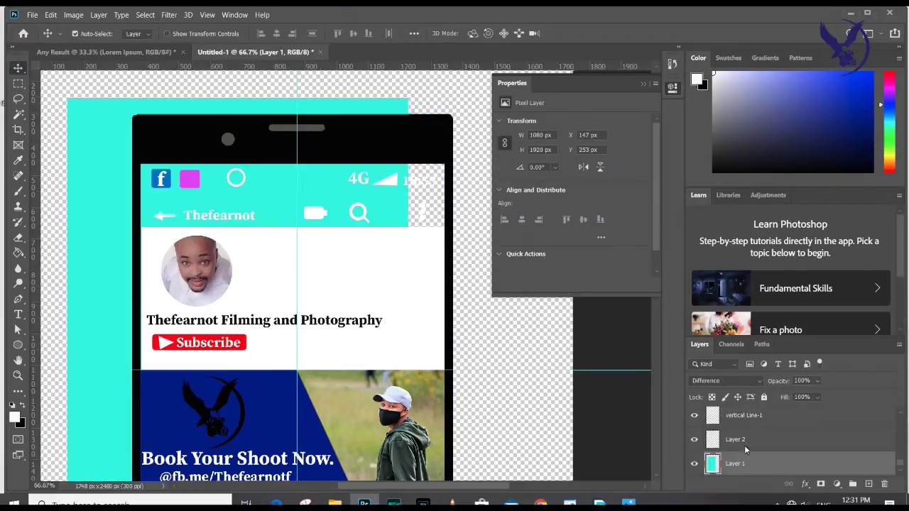
# - Shrink the white ring and move it onto the pink square
pyautogui.click(694, 440)
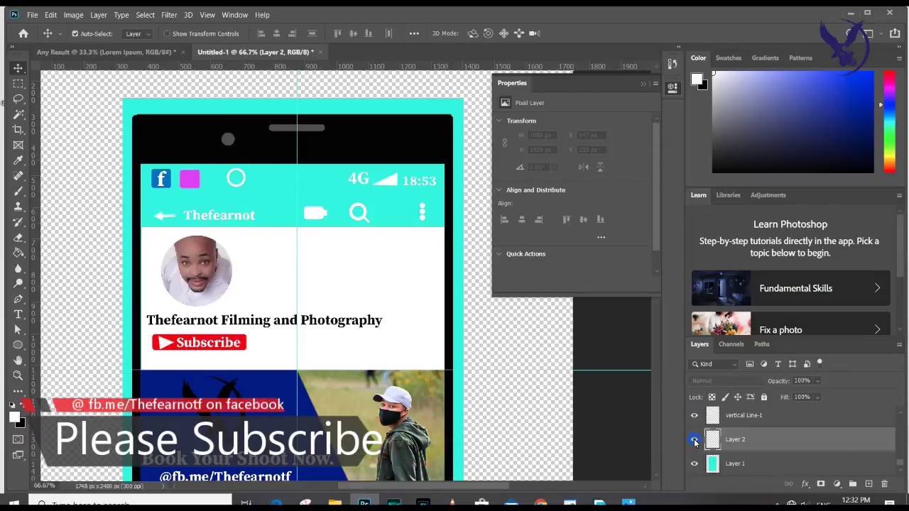
pyautogui.scroll(5, 887, 422)
pyautogui.click(887, 420)
pyautogui.moveTo(229, 183); pyautogui.dragTo(189, 182)
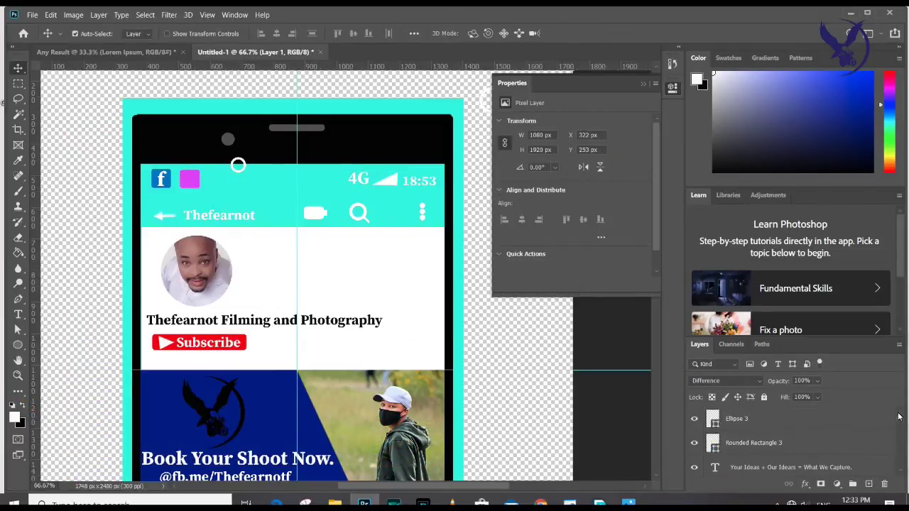
pyautogui.hotkey('ctrl', 't')
pyautogui.moveTo(202, 183); pyautogui.dragTo(199, 182)
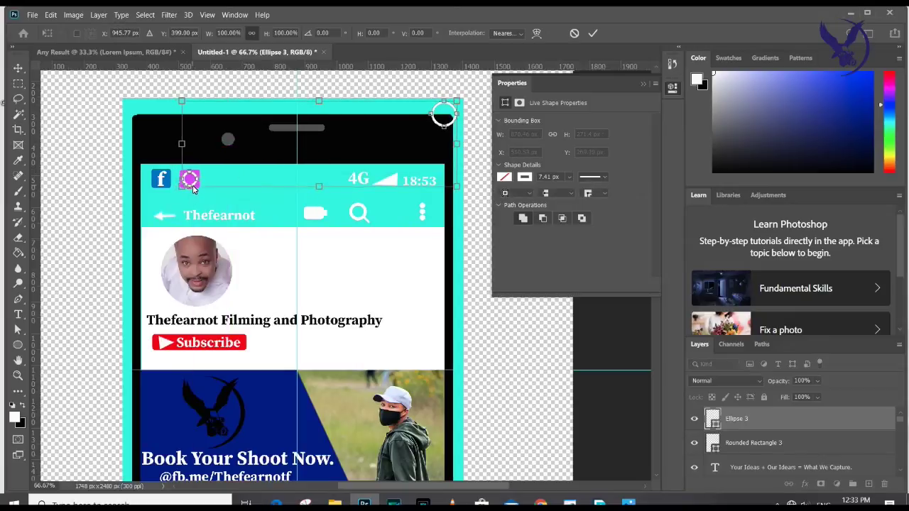
pyautogui.click(593, 33)
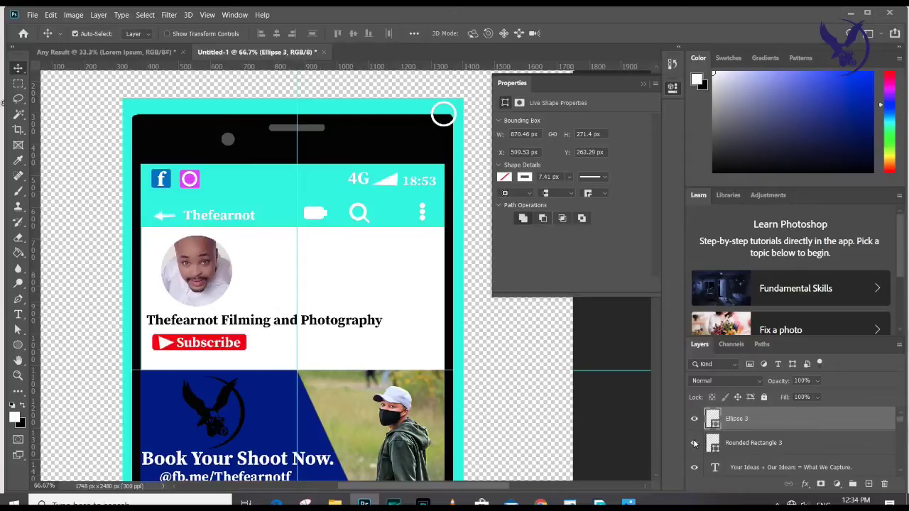
# - Open the pink square layer's effect settings and close them without changes
pyautogui.click(781, 443)
pyautogui.doubleClick(807, 443)
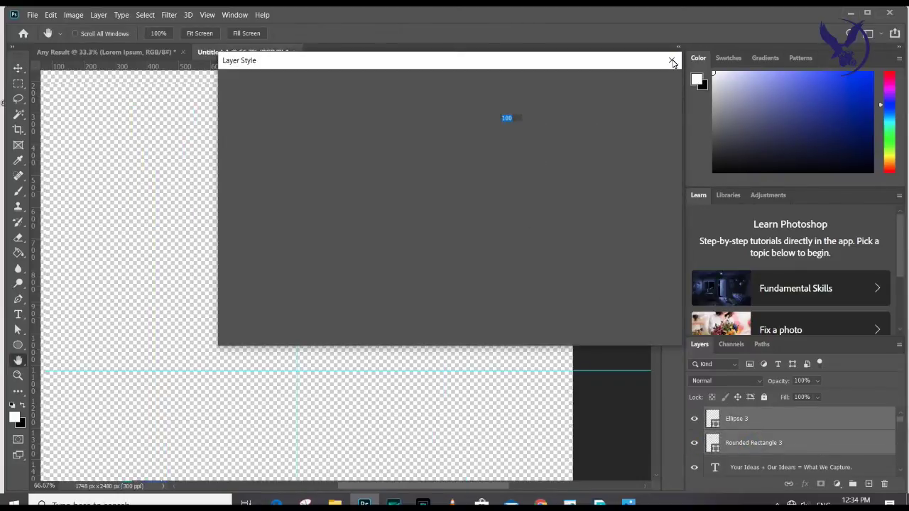
pyautogui.click(673, 61)
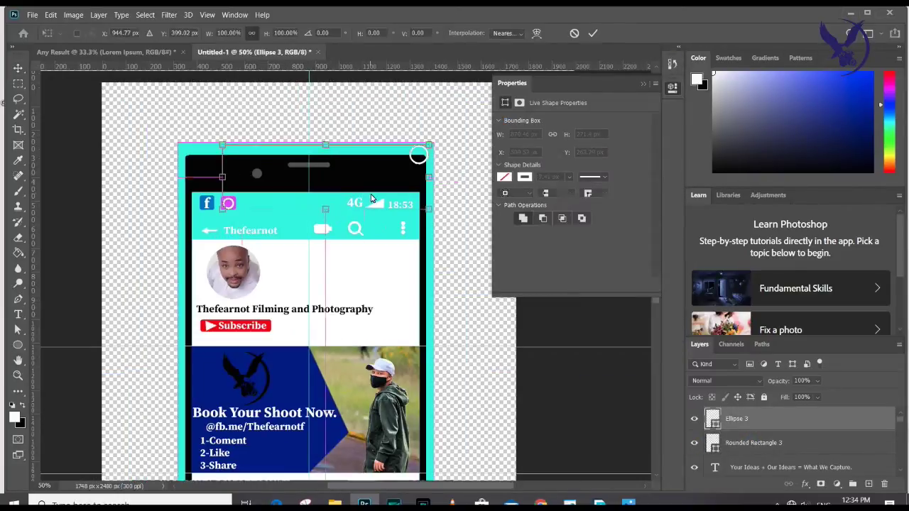
# - Nudge the ring onto the pink square, then draw a small rounded square on a new layer
pyautogui.moveTo(418, 154); pyautogui.dragTo(412, 165)
pyautogui.click(425, 205)
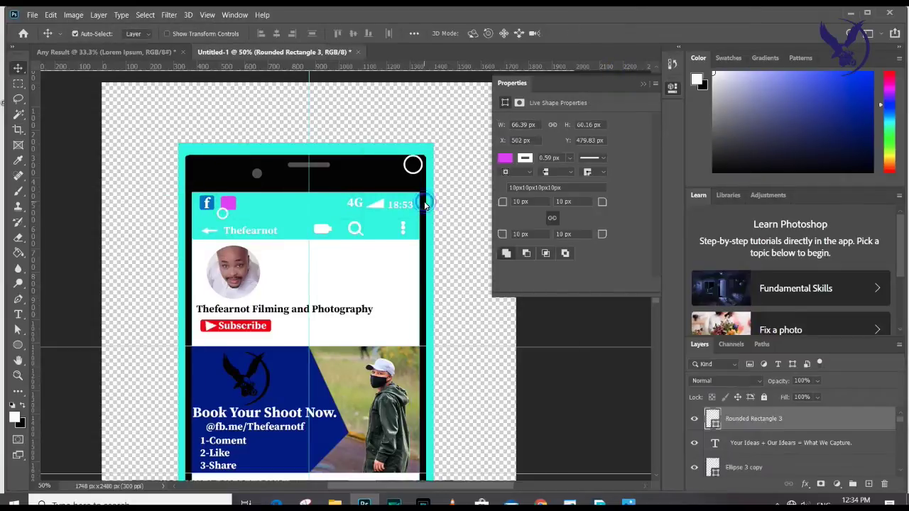
pyautogui.click(869, 484)
pyautogui.press('u')
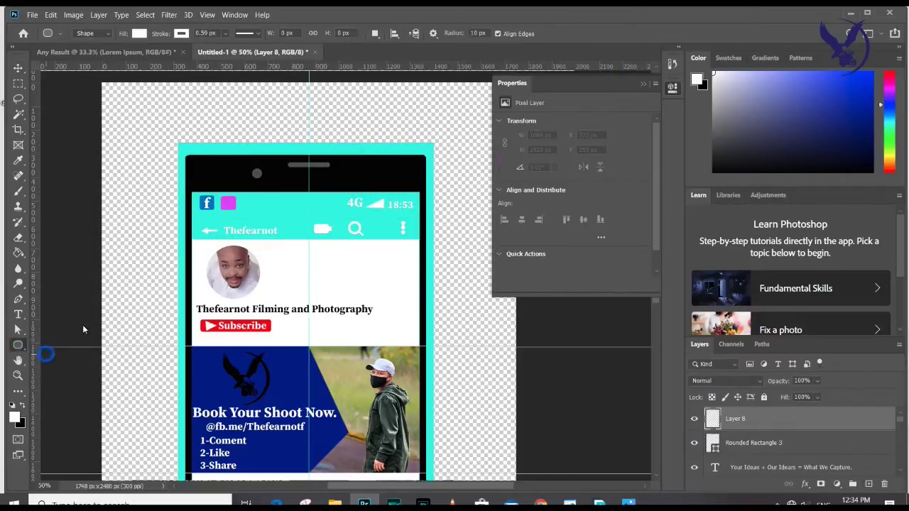
pyautogui.moveTo(276, 219); pyautogui.dragTo(274, 222)
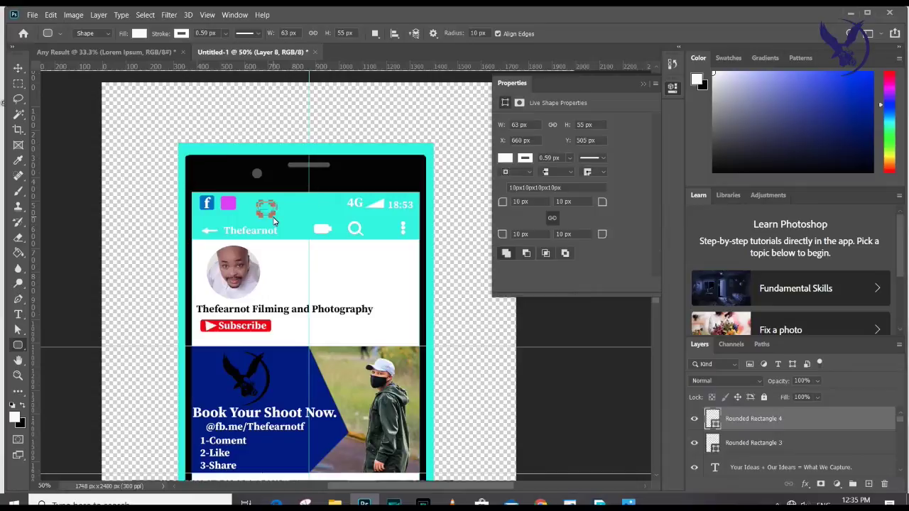
# - Give the rounded square no fill and a thicker white outline
pyautogui.click(139, 33)
pyautogui.click(73, 56)
pyautogui.click(182, 34)
pyautogui.click(225, 33)
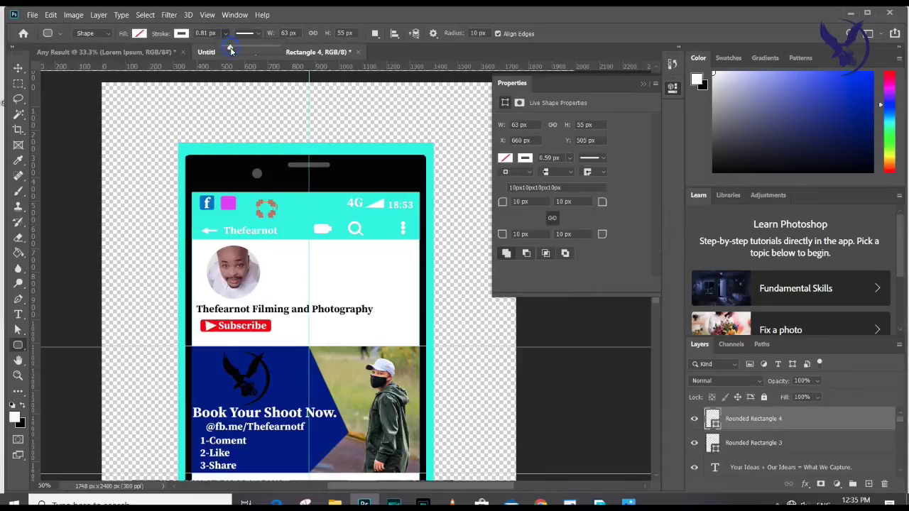
pyautogui.moveTo(213, 47); pyautogui.dragTo(244, 51)
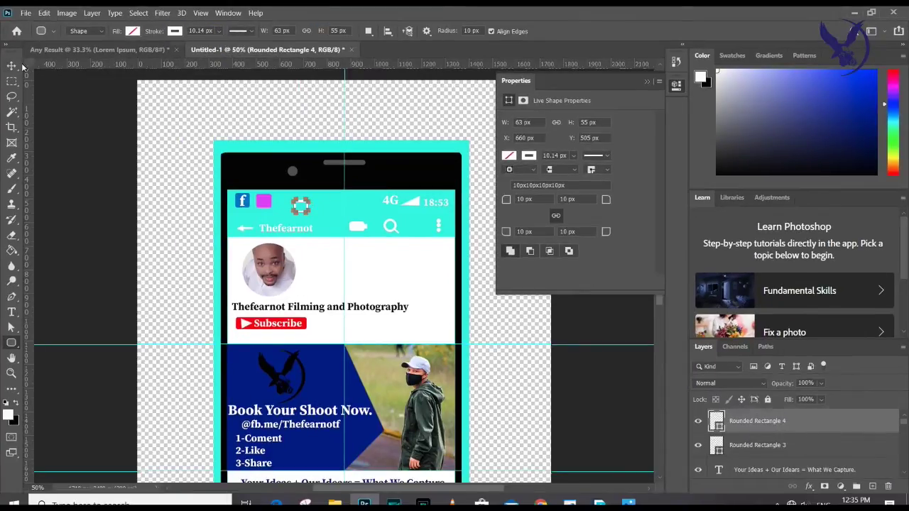
# - Position the rounded square in the centre of the top bar
pyautogui.click(68, 31)
pyautogui.moveTo(313, 223); pyautogui.dragTo(342, 226)
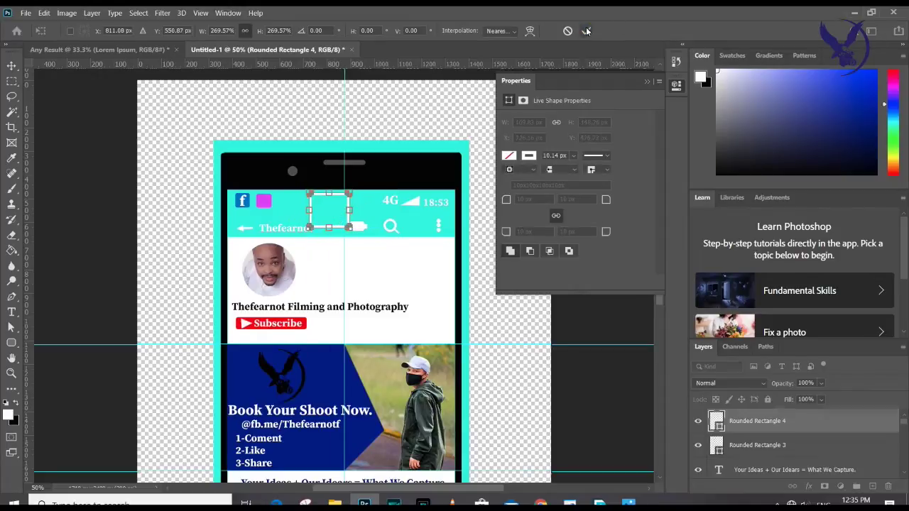
pyautogui.rightClick(11, 343)
pyautogui.click(54, 366)
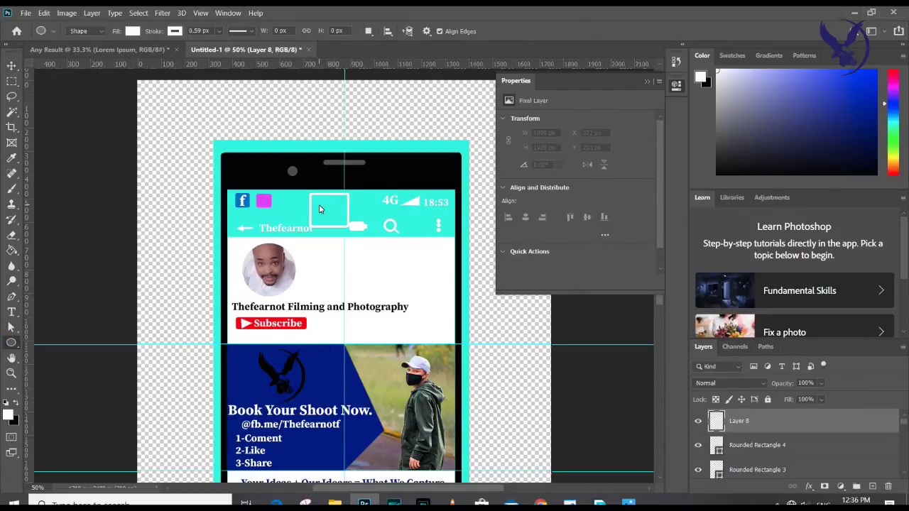
# - Draw an outlined lens circle inside the rounded square and resize it
pyautogui.moveTo(338, 235); pyautogui.dragTo(338, 236)
pyautogui.click(132, 31)
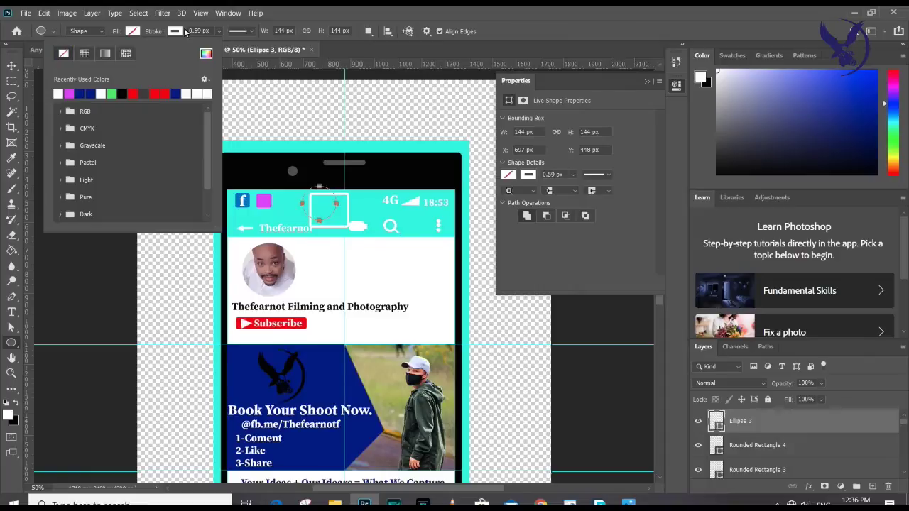
pyautogui.click(218, 31)
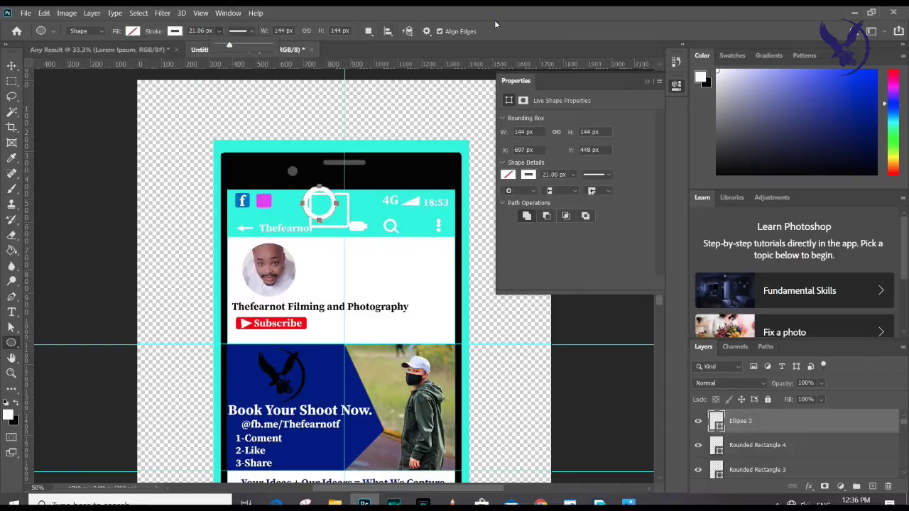
pyautogui.hotkey('ctrl', 't')
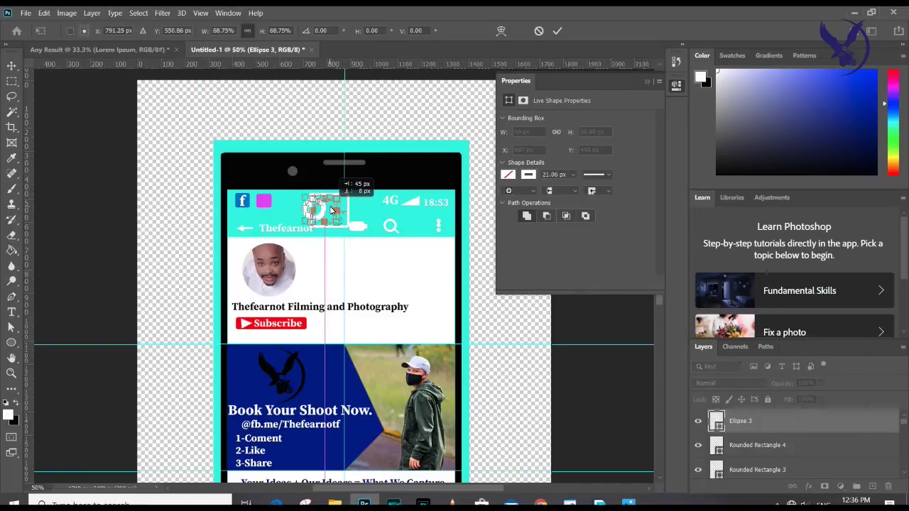
pyautogui.press('Return')
# - Add a small dot in the rounded square's corner on a new layer and resize it
pyautogui.hotkey('ctrl', 'shift', 'alt', 'n')
pyautogui.press('u')
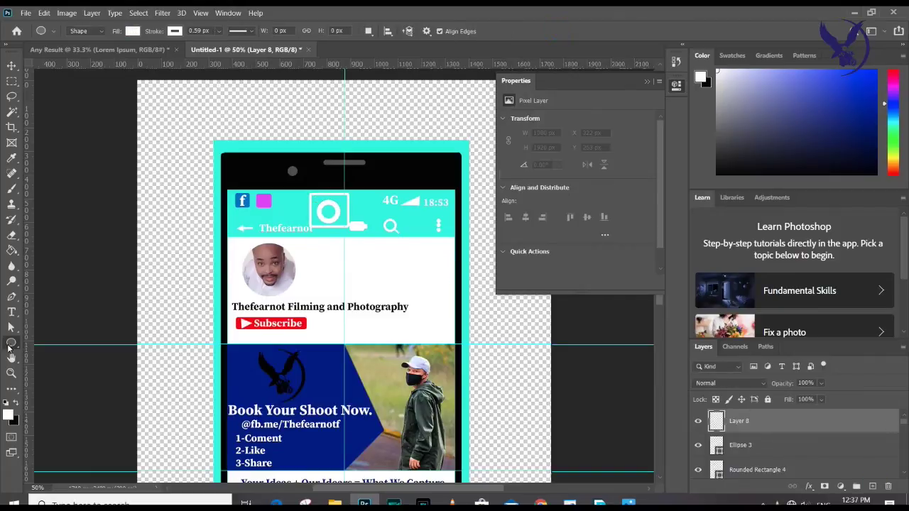
pyautogui.moveTo(330, 202)
pyautogui.mouseDown()
pyautogui.moveTo(343, 216)
pyautogui.moveTo(339, 199)
pyautogui.mouseUp()
pyautogui.click(10, 65)
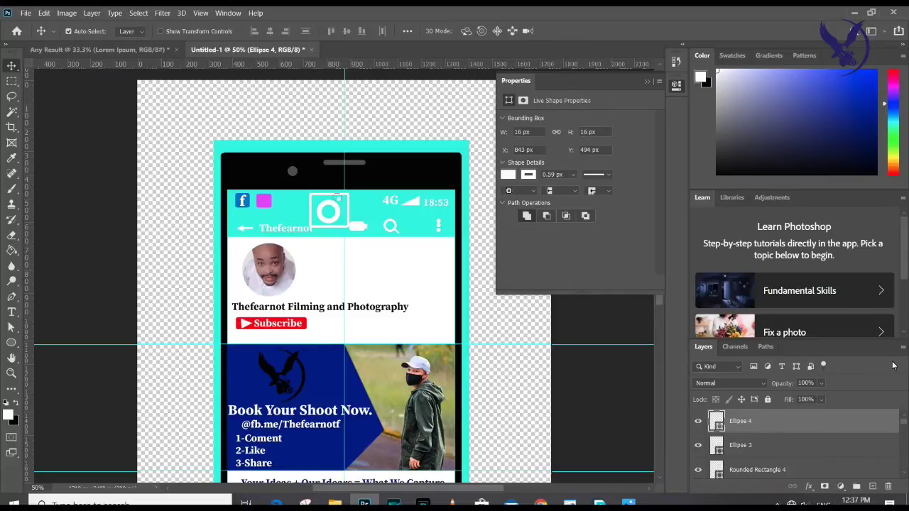
pyautogui.hotkey('ctrl', 't')
pyautogui.click(586, 31)
# - Select all three camera icon parts and shrink them onto the pink square
pyautogui.keyDown('shift'); pyautogui.click(785, 471); pyautogui.keyUp('shift')
pyautogui.hotkey('ctrl', 't')
pyautogui.moveTo(365, 240)
pyautogui.mouseDown()
pyautogui.moveTo(332, 213)
pyautogui.moveTo(265, 204)
pyautogui.mouseUp()
# - Apply the icon's new size, then resize the ring and erase inside an elliptical selection of it
pyautogui.press('Return')
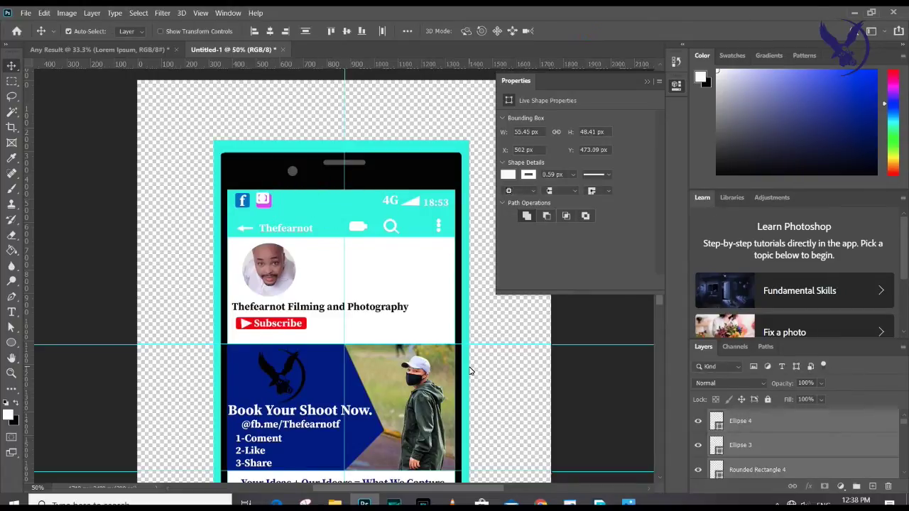
pyautogui.click(694, 446)
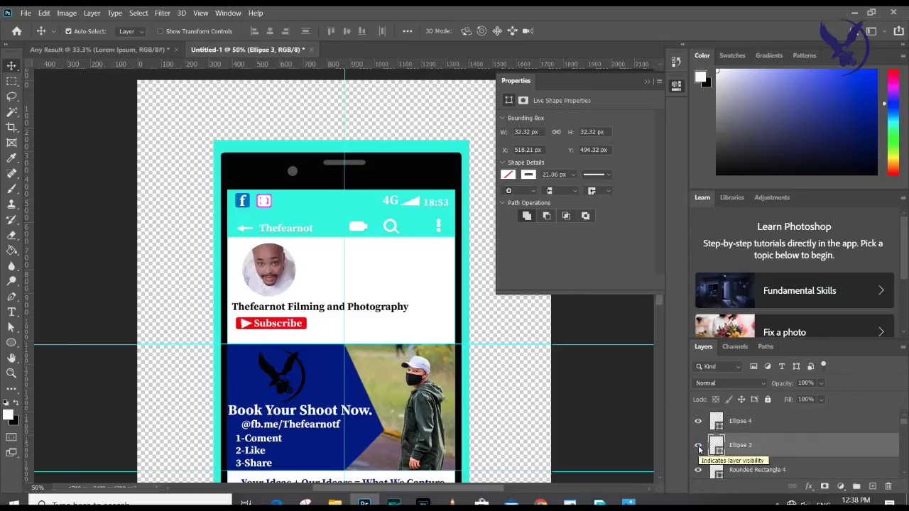
pyautogui.scroll(5, 244, 257)
pyautogui.scroll(2, 353, 374)
pyautogui.hotkey('ctrl', 't')
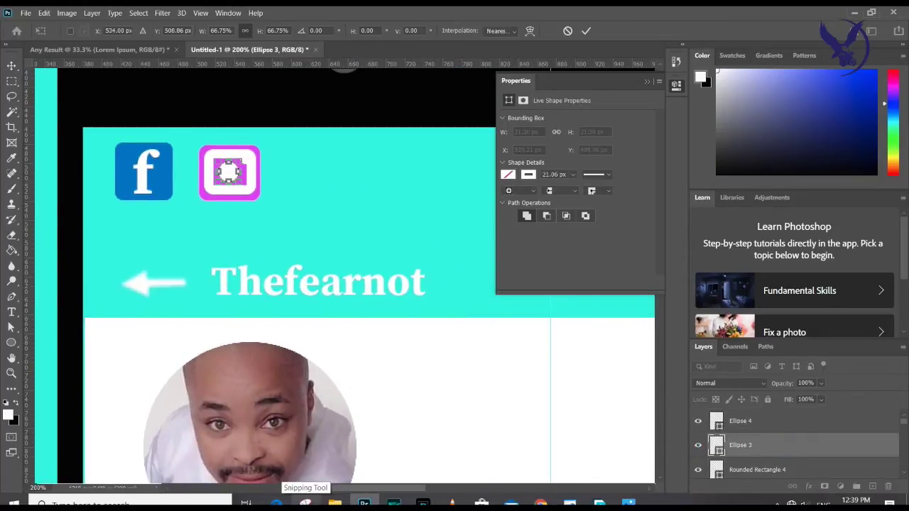
pyautogui.press('Return')
pyautogui.press('m')
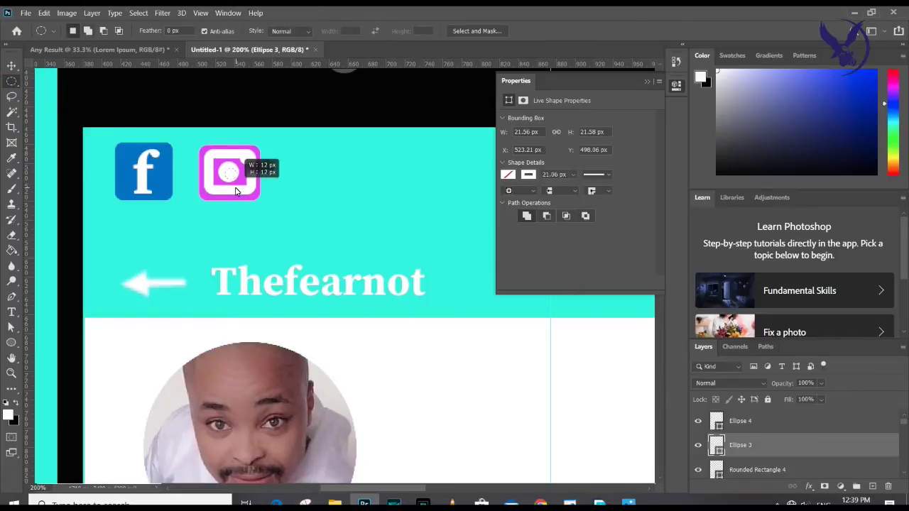
pyautogui.press('e')
pyautogui.click(243, 180)
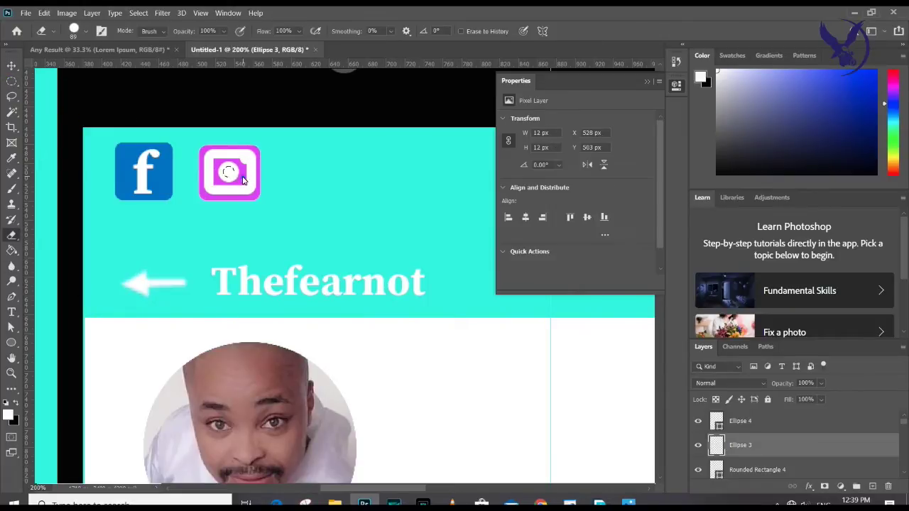
# - Shrink the corner dot to about 4 px
pyautogui.click(723, 425)
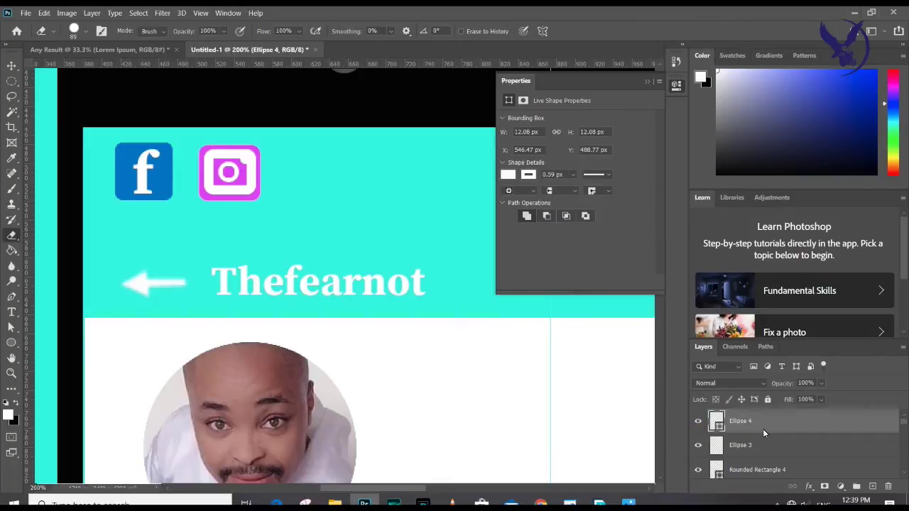
pyautogui.hotkey('ctrl', 't')
pyautogui.press('Return')
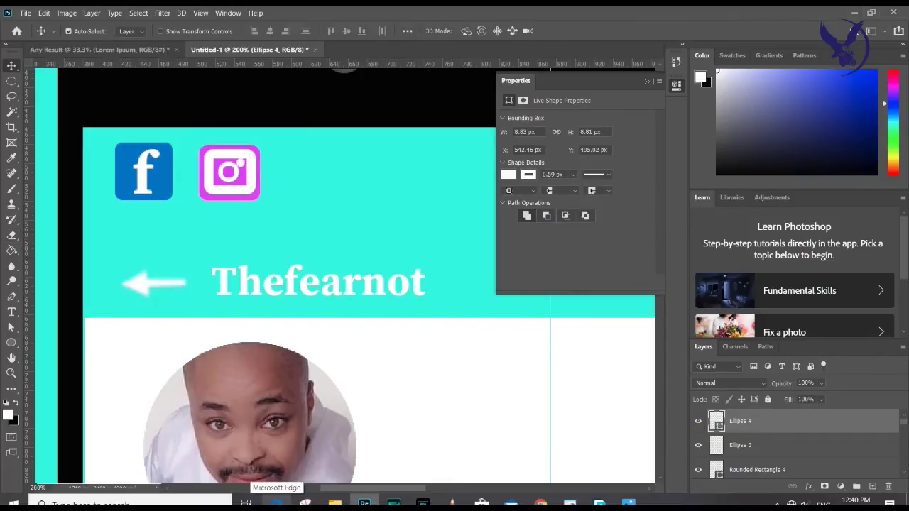
pyautogui.hotkey('ctrl', 't')
pyautogui.press('Return')
# - Zoom out to view the whole phone mockup and select the Ellipse 4 layer
pyautogui.click(245, 166)
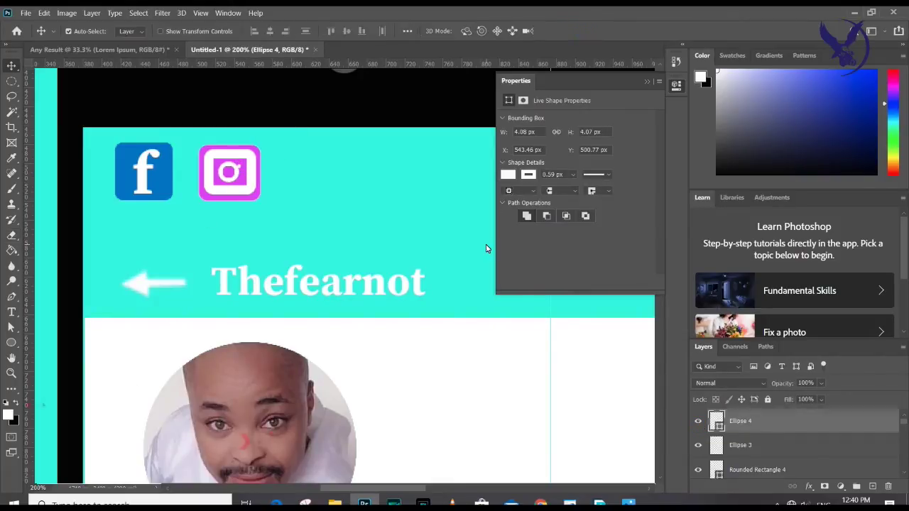
pyautogui.click(11, 342)
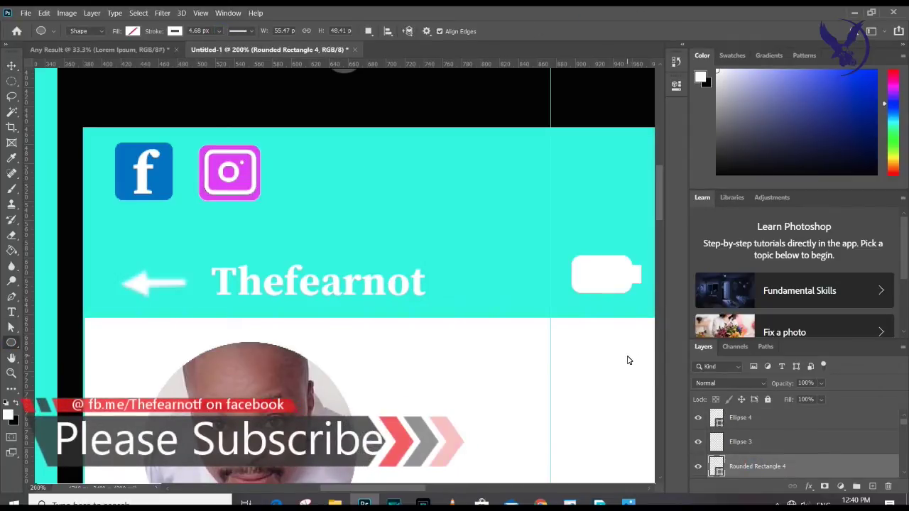
pyautogui.hotkey('ctrl', '0')
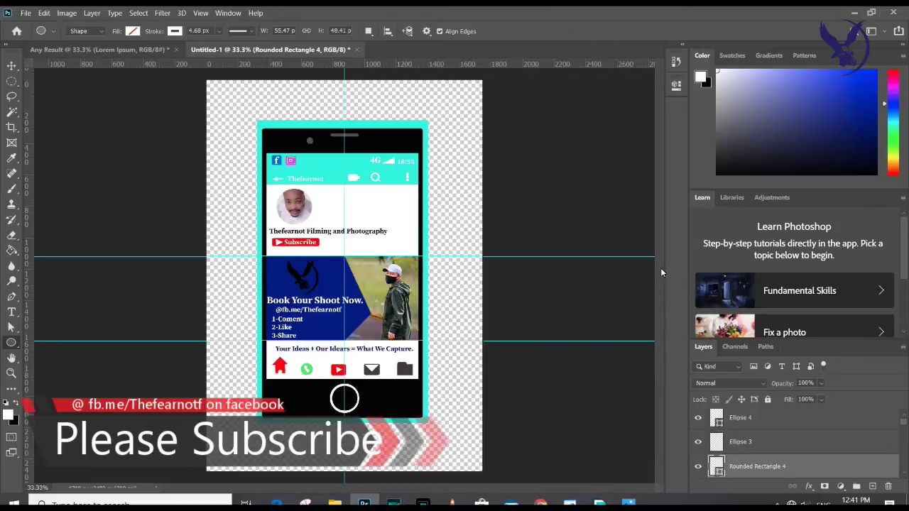
pyautogui.click(855, 420)
pyautogui.scroll(-5, 854, 421)
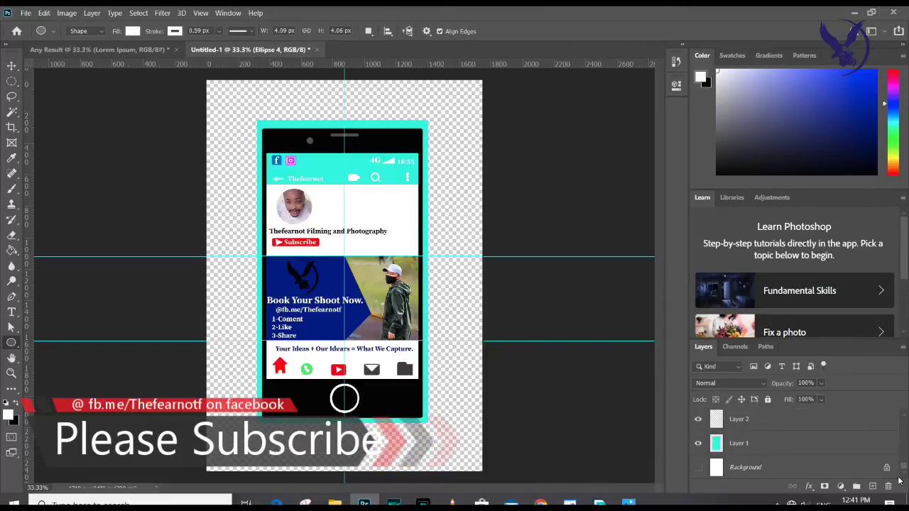
pyautogui.click(795, 443)
pyautogui.hotkey('ctrl', 't')
pyautogui.moveTo(426, 127); pyautogui.dragTo(477, 77)
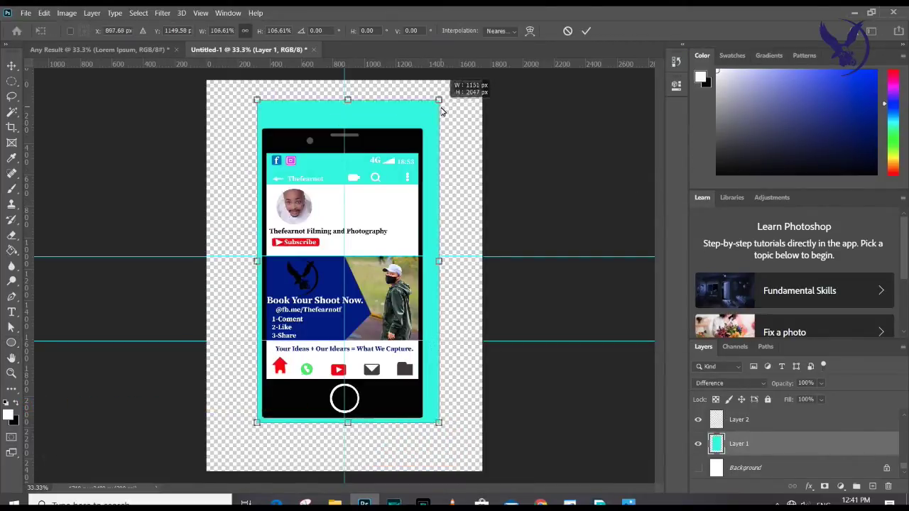
pyautogui.press('Escape')
pyautogui.hotkey('ctrl', 'z')
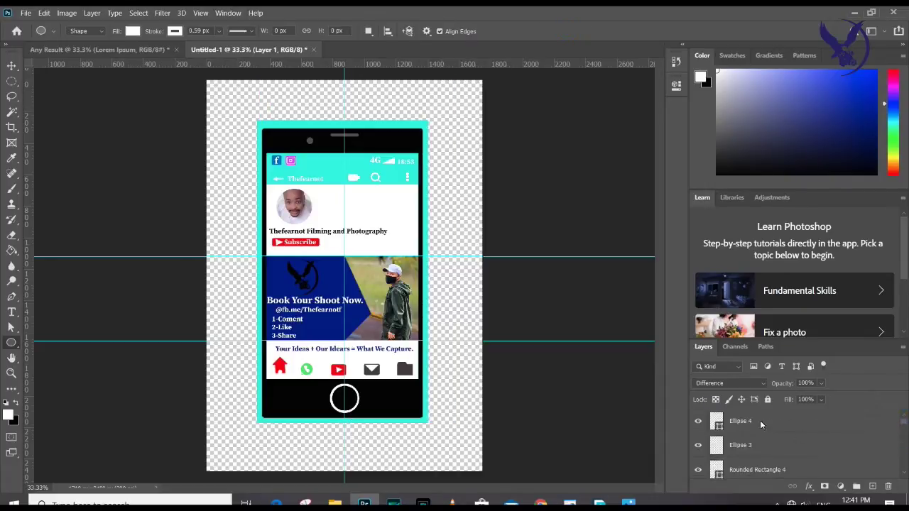
pyautogui.scroll(-5, 852, 438)
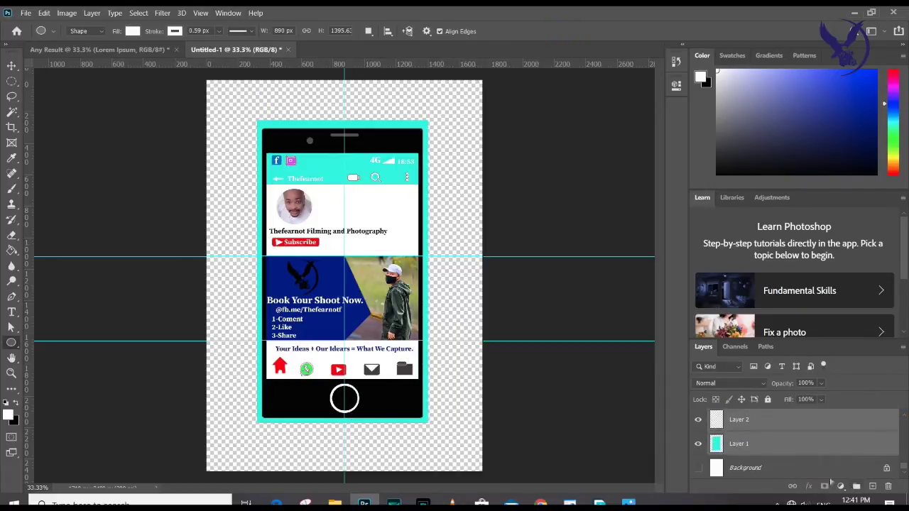
pyautogui.hotkey('ctrl', 't')
pyautogui.click(557, 32)
pyautogui.click(25, 13)
pyautogui.press('Escape')
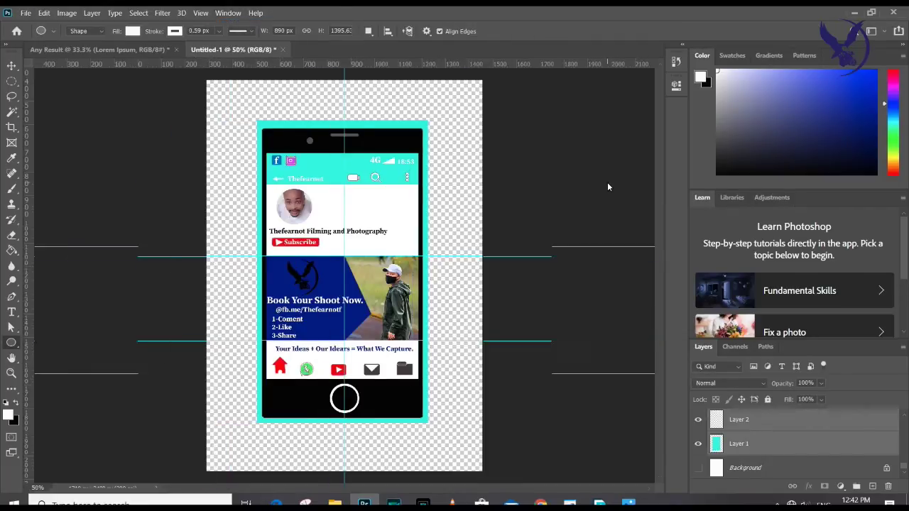
pyautogui.hotkey('ctrl', '+')
pyautogui.hotkey('ctrl', '+')
pyautogui.scroll(3, 659, 210)
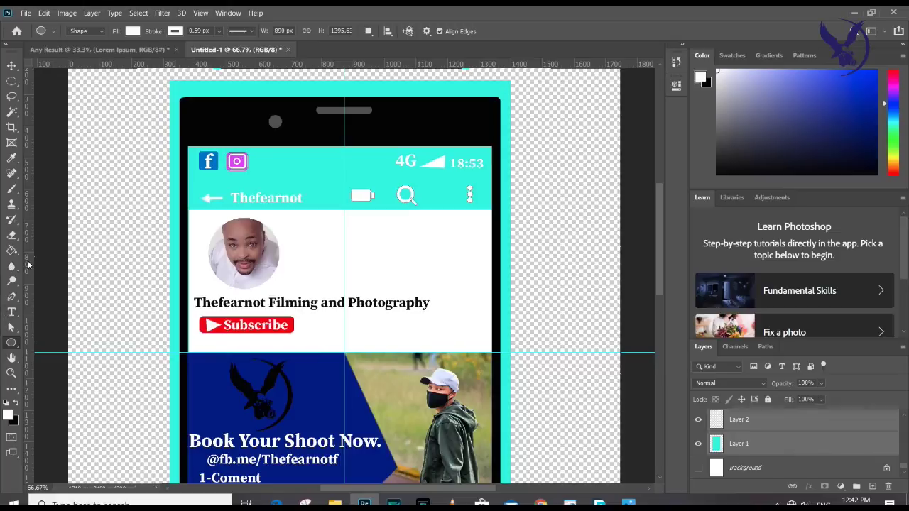
# - Pick bright red and add a red 'More info @' text line beside the profile photo
pyautogui.click(12, 313)
pyautogui.click(15, 403)
pyautogui.click(8, 414)
pyautogui.click(441, 113)
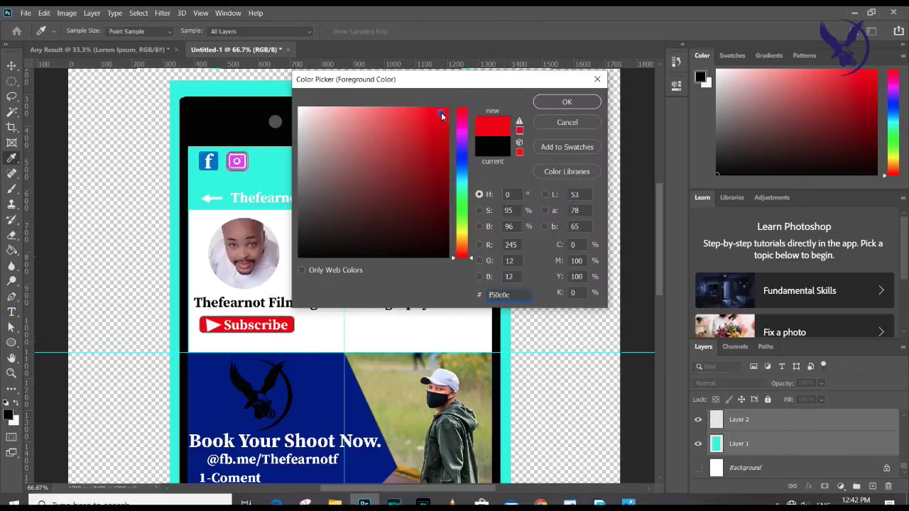
pyautogui.click(566, 102)
pyautogui.click(327, 244)
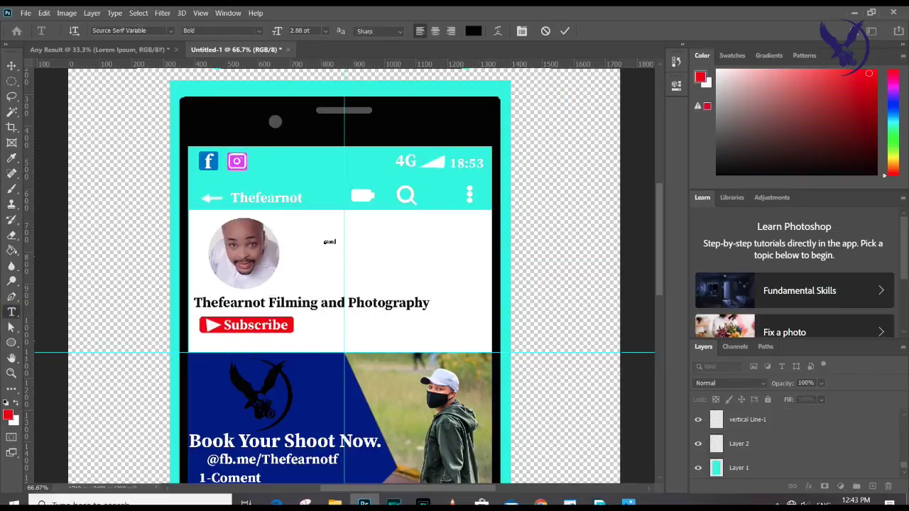
pyautogui.click(473, 30)
pyautogui.click(570, 99)
# - Enlarge the 'More info @' text and move it left beside the profile photo
pyautogui.hotkey('ctrl', 't')
pyautogui.moveTo(395, 214); pyautogui.dragTo(412, 204)
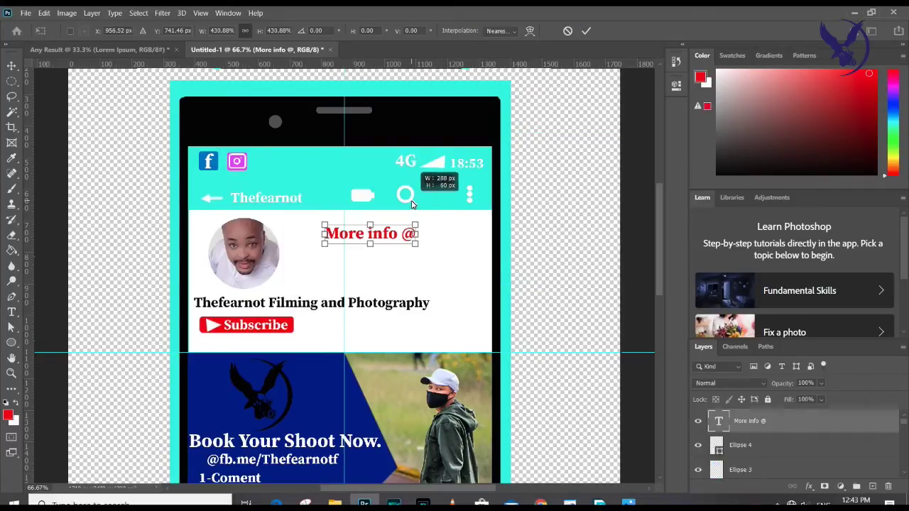
pyautogui.click(586, 31)
pyautogui.press('v')
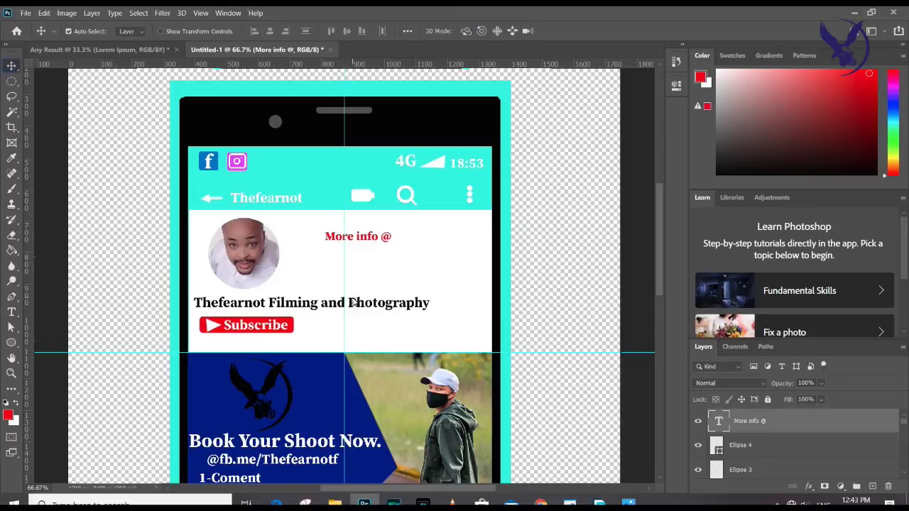
pyautogui.moveTo(377, 241); pyautogui.dragTo(335, 254)
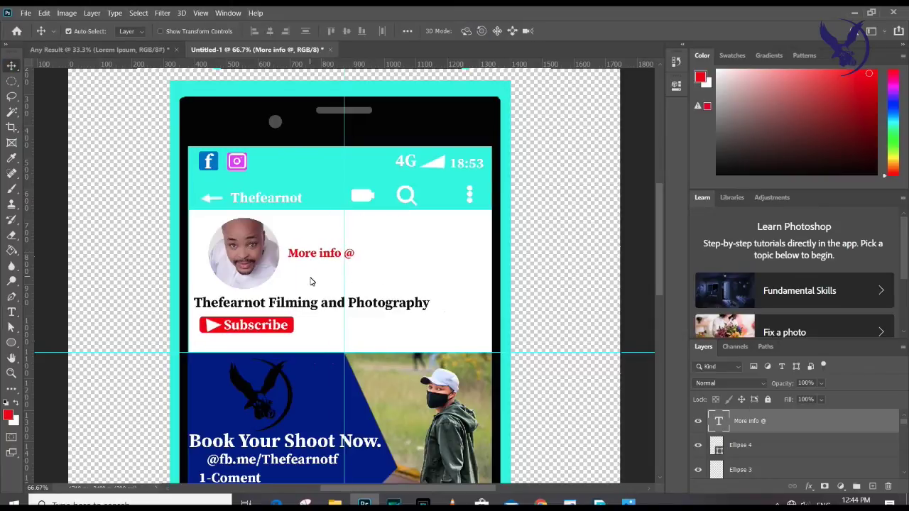
# - Type the contact e-mail after 'More info @' and select the LOGO-1-fit logo layer
pyautogui.doubleClick(356, 262)
pyautogui.moveTo(335, 503)
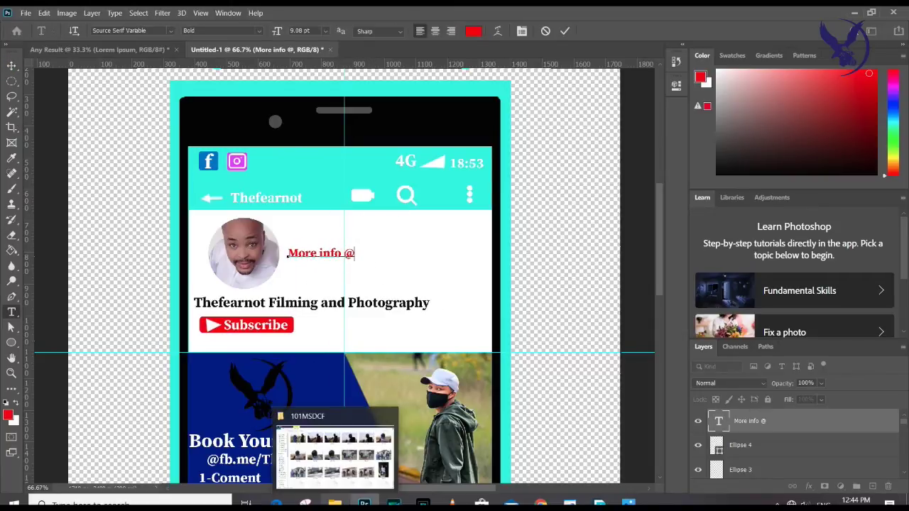
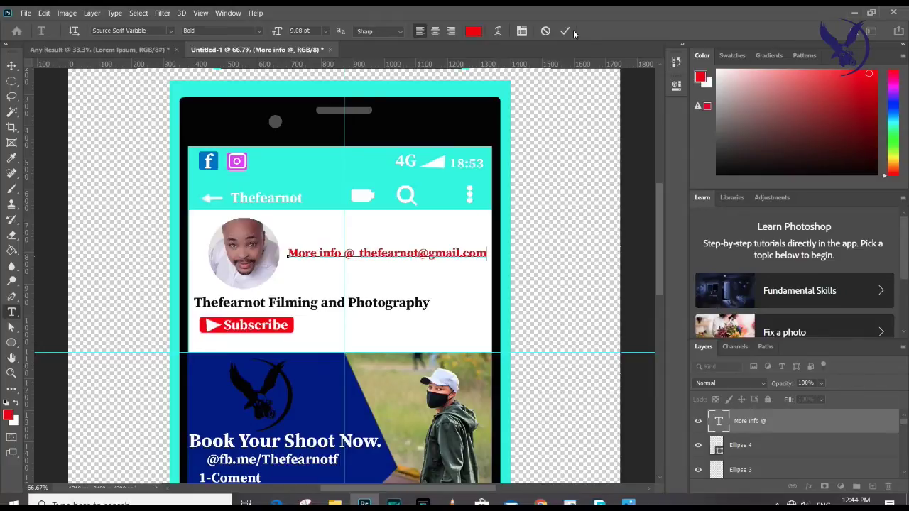
pyautogui.click(573, 30)
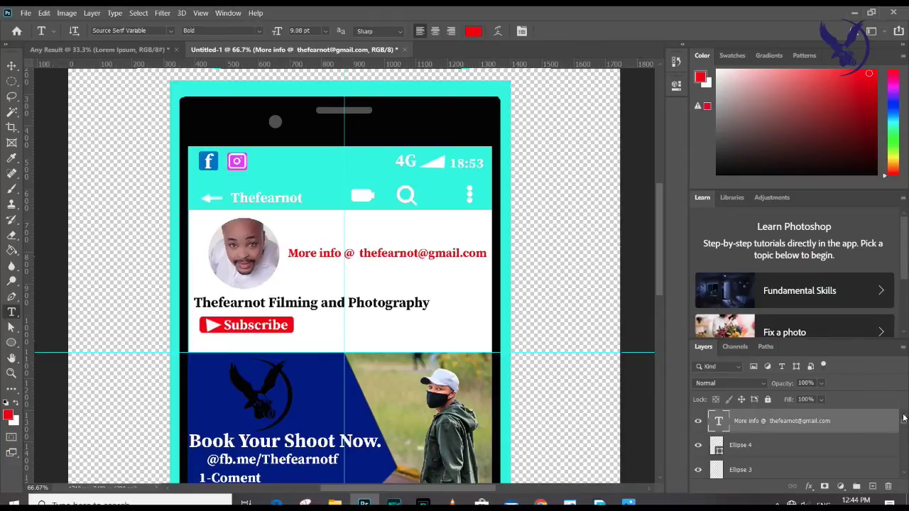
pyautogui.press('v')
pyautogui.click(249, 387)
# - Duplicate the logo above the e-mail text and set it to Hard Light at 28% opacity
pyautogui.moveTo(247, 384); pyautogui.dragTo(359, 273)
pyautogui.moveTo(770, 441); pyautogui.dragTo(769, 417)
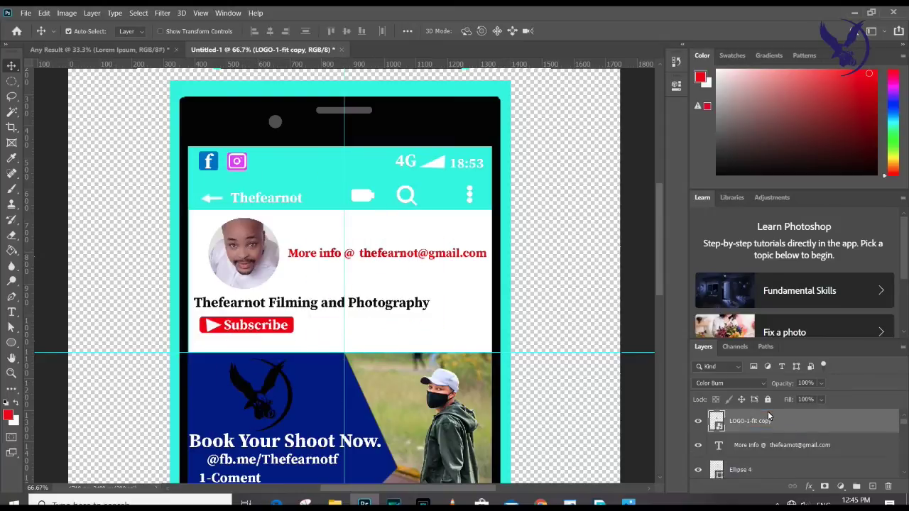
pyautogui.click(746, 384)
pyautogui.click(764, 386)
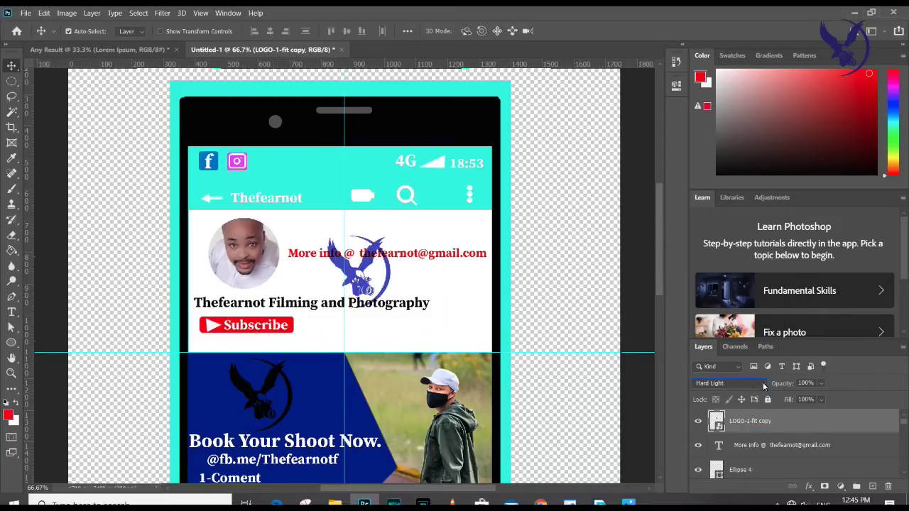
pyautogui.write('28')
pyautogui.moveTo(360, 286); pyautogui.dragTo(300, 322)
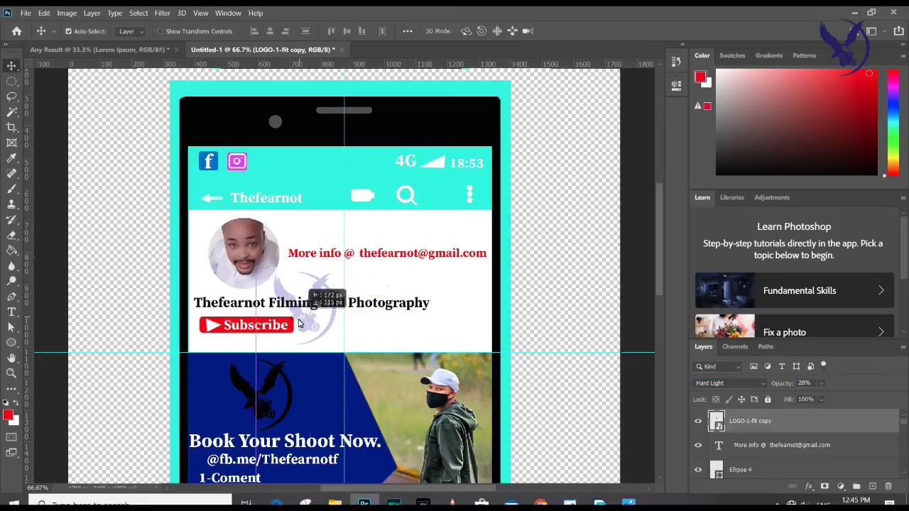
# - Make another faint logo copy near the e-mail line
pyautogui.moveTo(370, 344); pyautogui.dragTo(469, 286)
pyautogui.hotkey('ctrl', 'z')
pyautogui.moveTo(280, 298)
pyautogui.keyDown('alt'); pyautogui.mouseDown()
pyautogui.moveTo(372, 252)
pyautogui.moveTo(454, 384)
pyautogui.mouseUp(); pyautogui.keyUp('alt')
# - Shrink the first logo copy slightly and move it left over the title
pyautogui.click(768, 471)
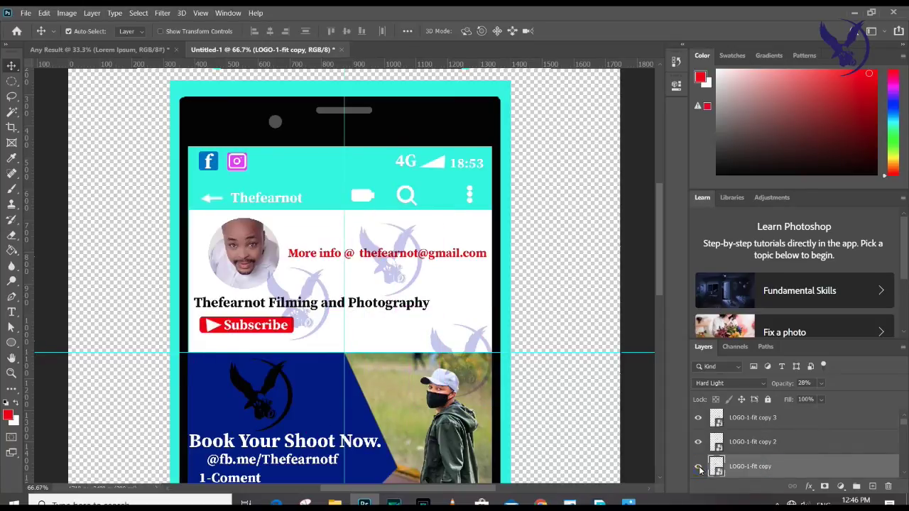
pyautogui.hotkey('ctrl', 't')
pyautogui.moveTo(248, 365); pyautogui.dragTo(268, 343)
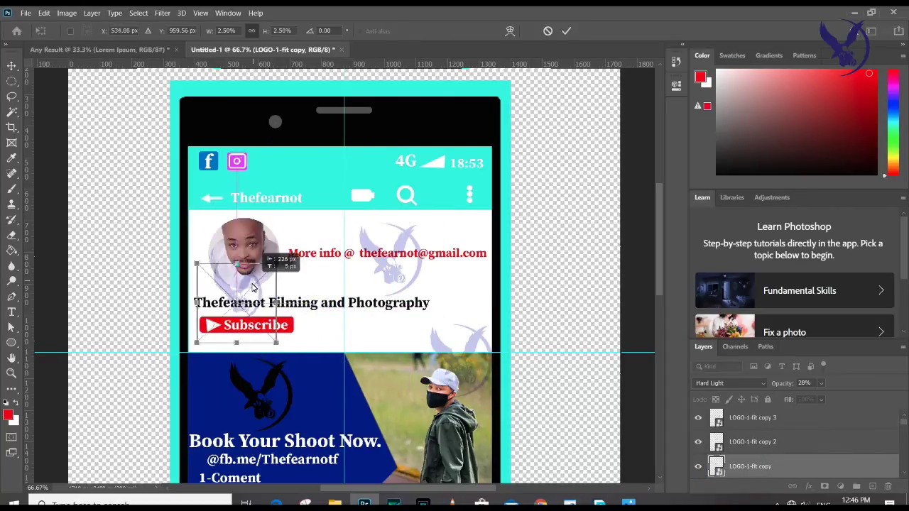
pyautogui.moveTo(330, 283)
pyautogui.mouseDown()
pyautogui.moveTo(236, 311)
pyautogui.moveTo(244, 306)
pyautogui.mouseUp()
pyautogui.press('Return')
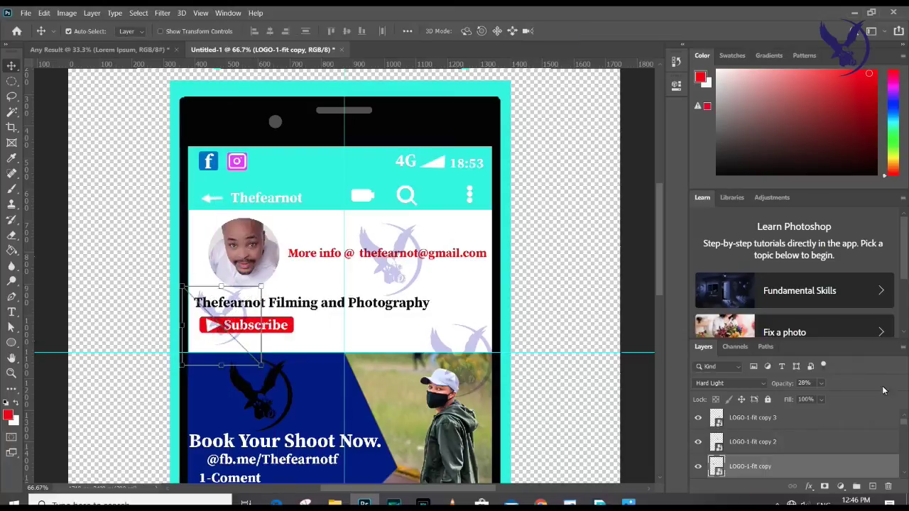
pyautogui.hotkey('ctrl', '-')
pyautogui.hotkey('ctrl', '-')
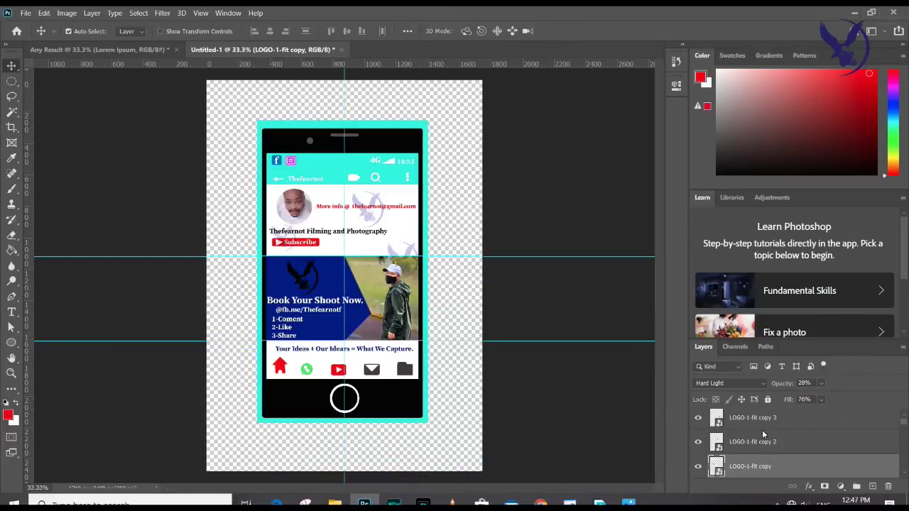
# - Save the mockup on the computer as the Photoshop file My Wall-2
pyautogui.click(24, 13)
pyautogui.click(36, 142)
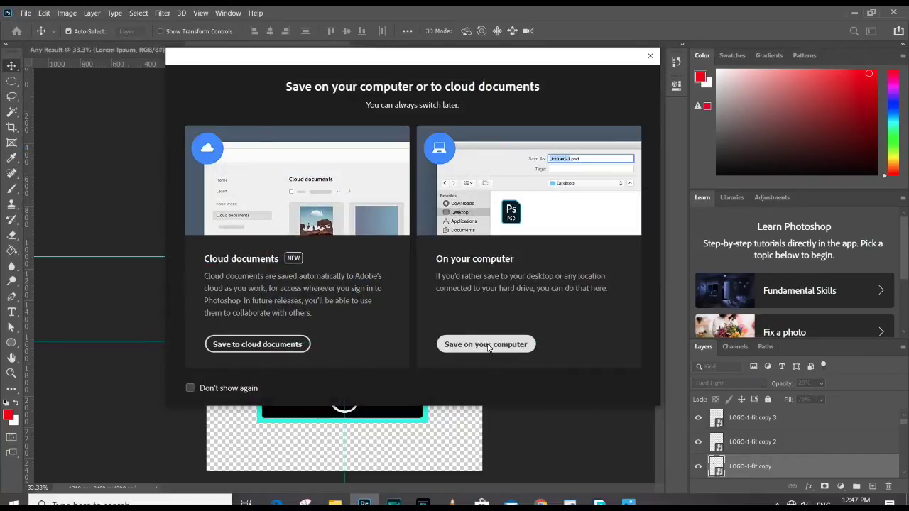
pyautogui.click(487, 348)
pyautogui.write('2')
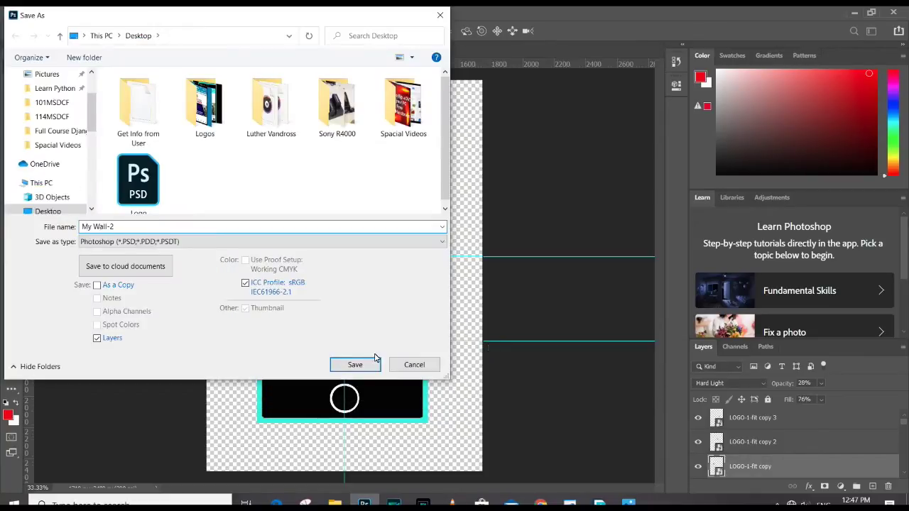
pyautogui.click(355, 364)
pyautogui.press('Return')
pyautogui.hotkey('alt', 'f')
# - Save a JPEG copy of My Wall-2 on the computer
pyautogui.press('a')
pyautogui.click(485, 343)
pyautogui.write('l 2')
pyautogui.click(168, 241)
pyautogui.click(142, 327)
pyautogui.click(355, 365)
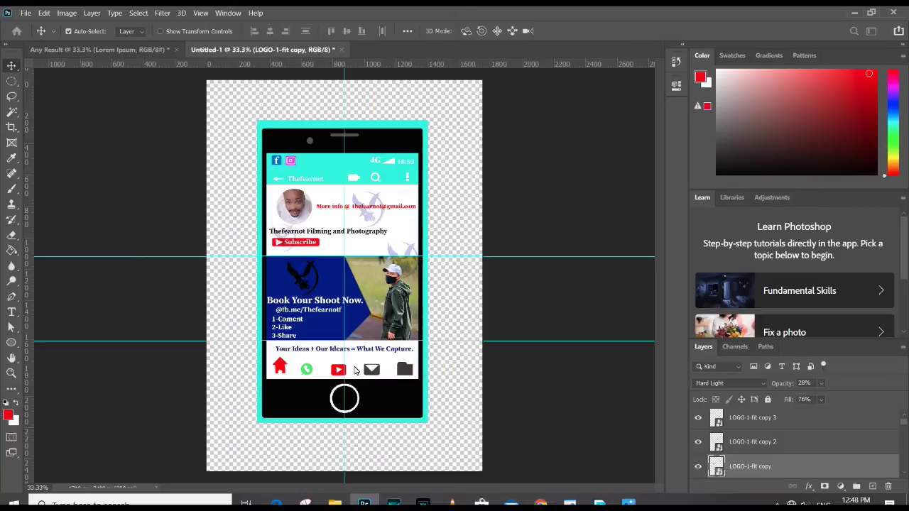
pyautogui.click(514, 135)
pyautogui.click(67, 13)
pyautogui.click(84, 92)
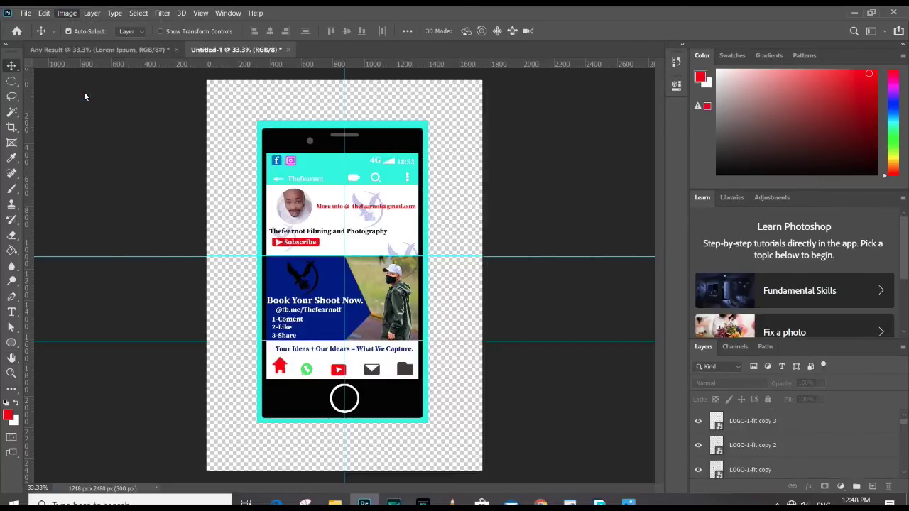
# - Enlarge the image width and height, then re-save it as JPEG replacing My wall-2.jpg
pyautogui.moveTo(490, 160); pyautogui.dragTo(524, 163)
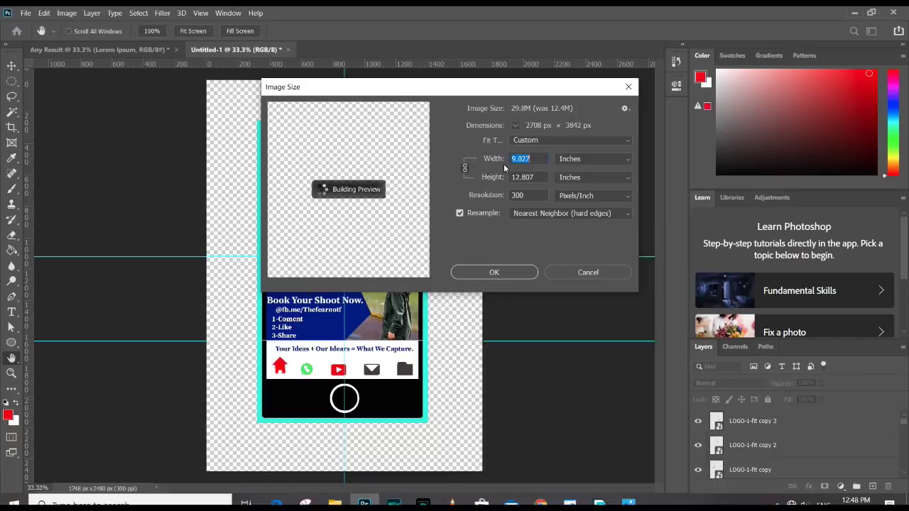
pyautogui.click(510, 272)
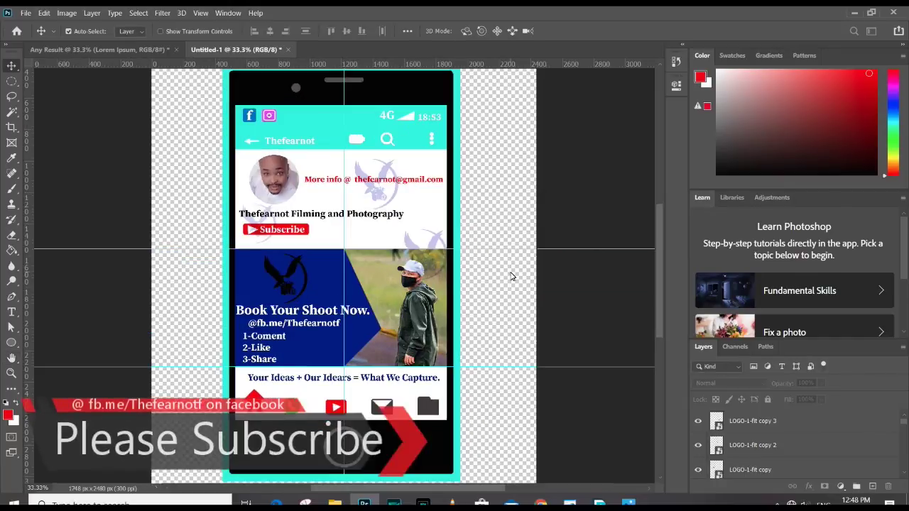
pyautogui.click(25, 13)
pyautogui.click(42, 147)
pyautogui.write('my')
pyautogui.click(386, 249)
pyautogui.click(386, 249)
pyautogui.click(142, 338)
pyautogui.click(355, 364)
pyautogui.click(481, 255)
# - Quit Photoshop, saving the Any Result document as 'any result post'
pyautogui.click(518, 121)
pyautogui.click(25, 13)
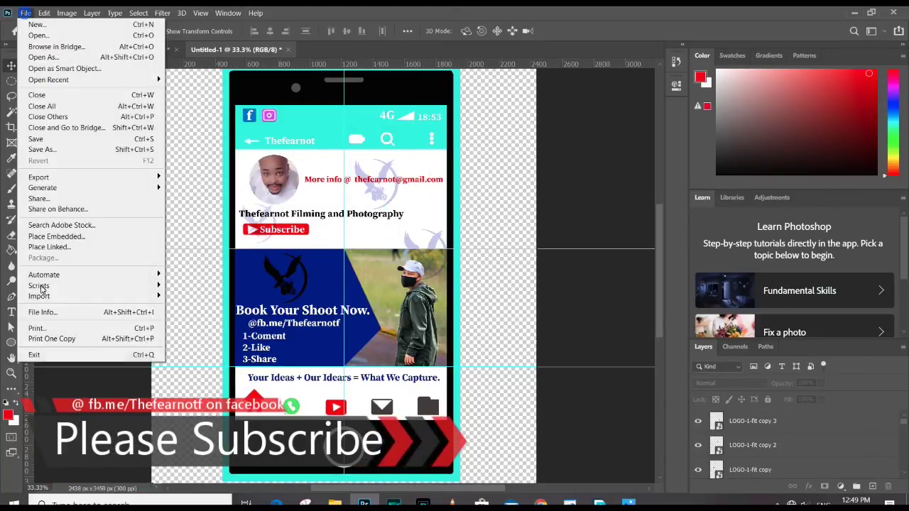
pyautogui.click(34, 355)
pyautogui.click(422, 203)
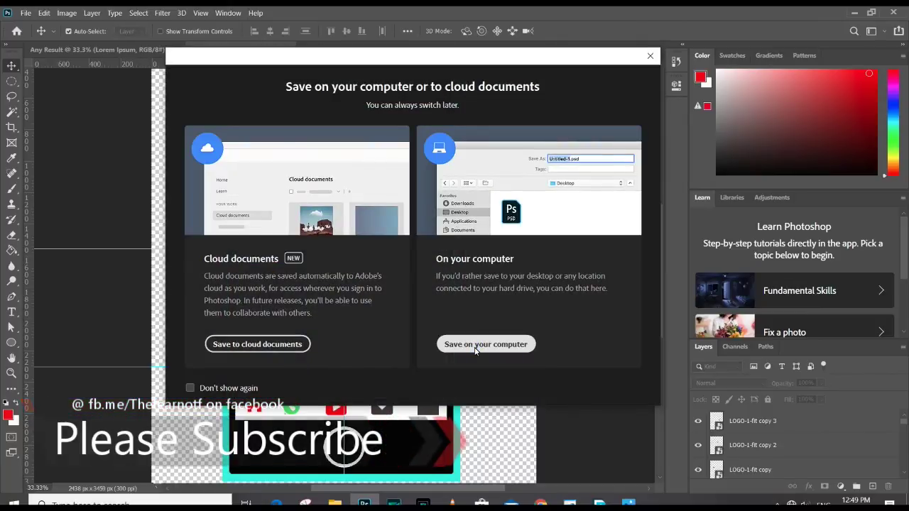
pyautogui.click(485, 344)
pyautogui.write('post')
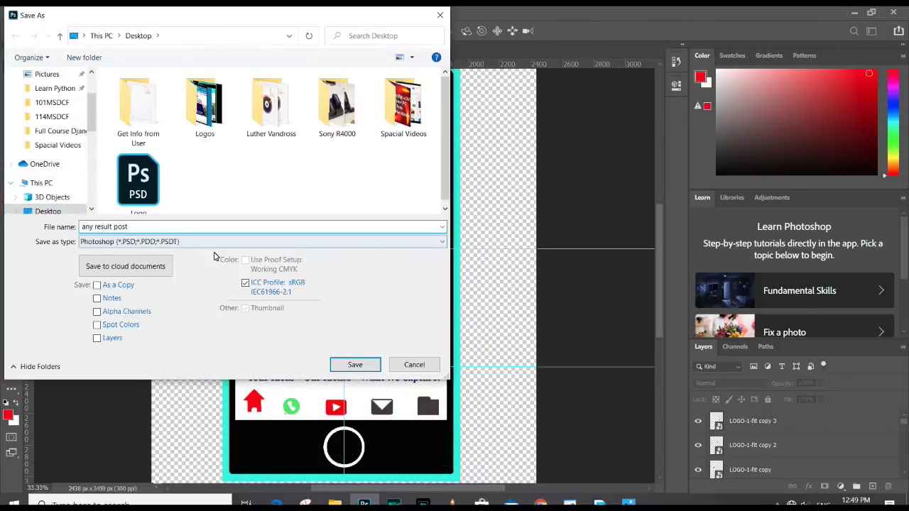
pyautogui.click(355, 365)
pyautogui.click(582, 140)
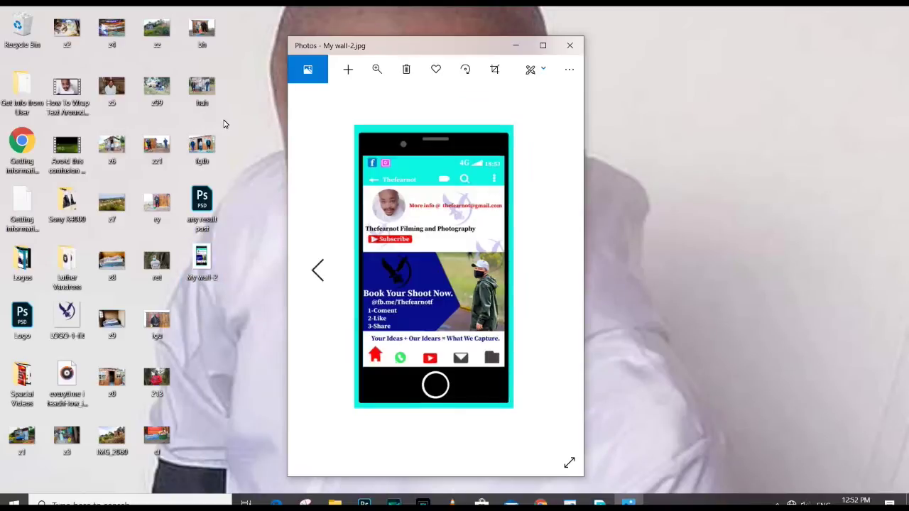
# - Open My wall-2 in Windows Photos and zoom in and back out
pyautogui.click(376, 69)
pyautogui.moveTo(339, 100)
pyautogui.mouseDown()
pyautogui.moveTo(324, 100)
pyautogui.moveTo(369, 100)
pyautogui.moveTo(325, 101)
pyautogui.mouseUp()
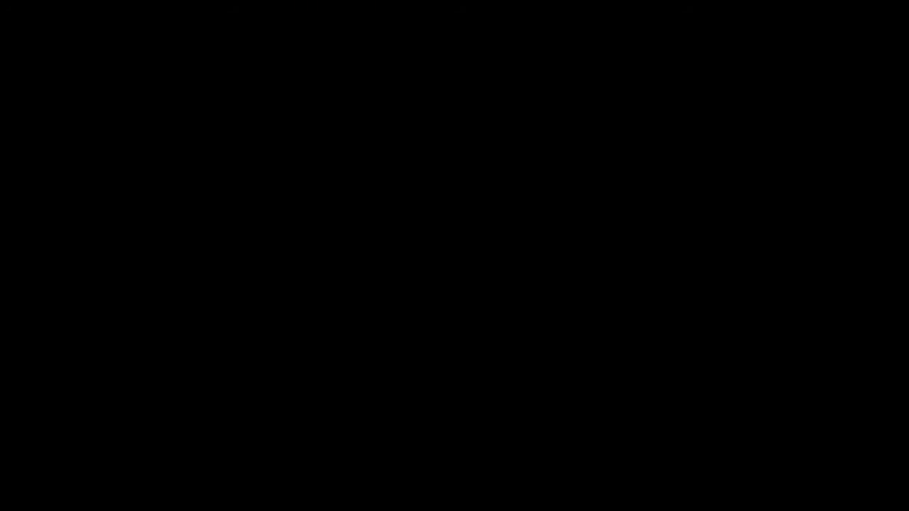